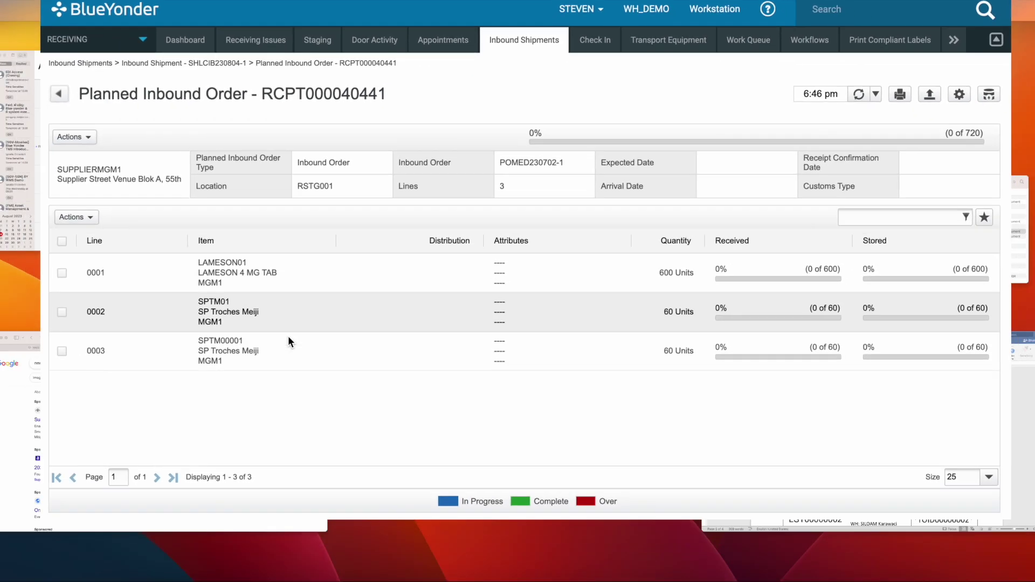
Step: Bring up Mission Control to switch from the WMS order to another window
{"action": "key", "text": "ctrl+Up"}
{"action": "left_click", "coordinate": [904, 372]}
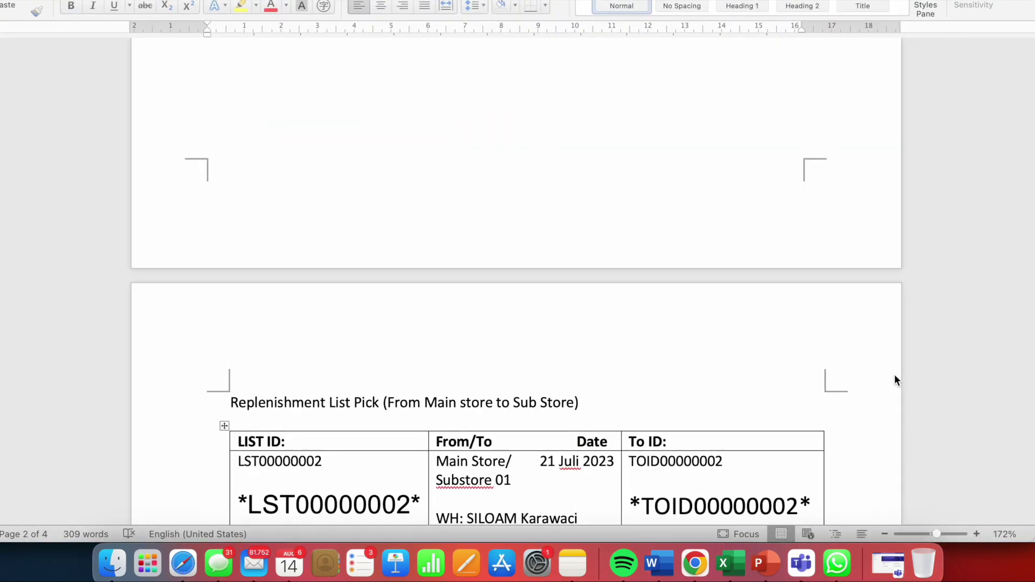
{"action": "scroll", "coordinate": [486, 397], "scroll_direction": "down", "scroll_amount": 10}
{"action": "scroll", "coordinate": [486, 397], "scroll_direction": "up", "scroll_amount": 3}
{"action": "scroll", "coordinate": [486, 397], "scroll_direction": "up", "scroll_amount": 3}
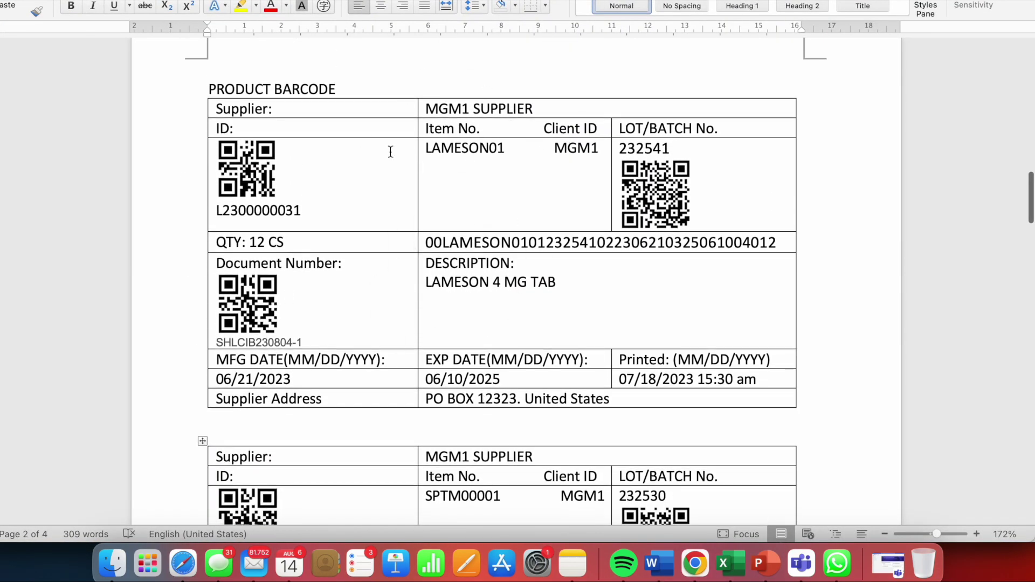
{"action": "scroll", "coordinate": [443, 323], "scroll_direction": "down", "scroll_amount": 3}
{"action": "scroll", "coordinate": [444, 323], "scroll_direction": "down", "scroll_amount": 1}
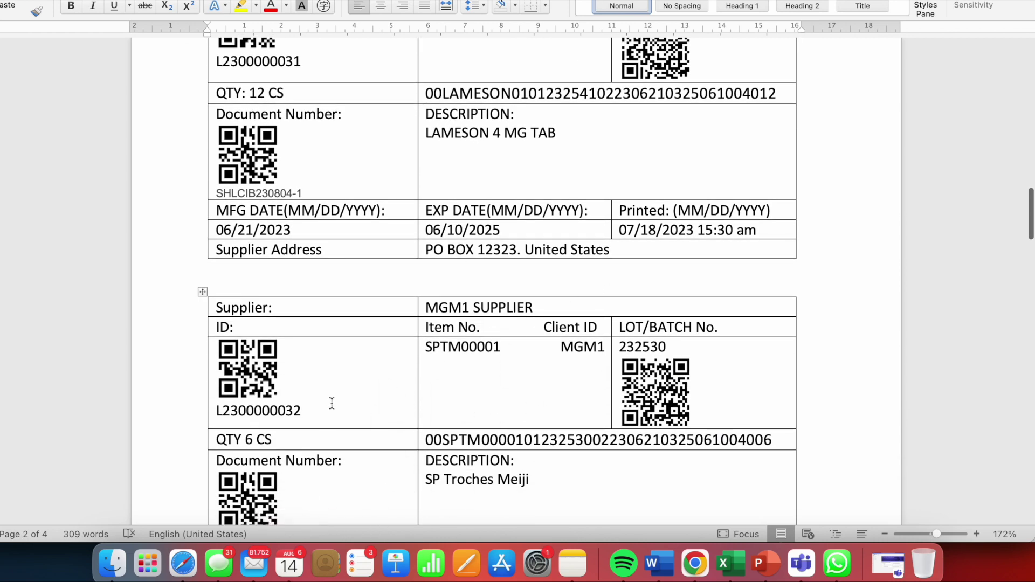
{"action": "scroll", "coordinate": [332, 401], "scroll_direction": "up", "scroll_amount": 2}
{"action": "scroll", "coordinate": [334, 397], "scroll_direction": "up", "scroll_amount": 1}
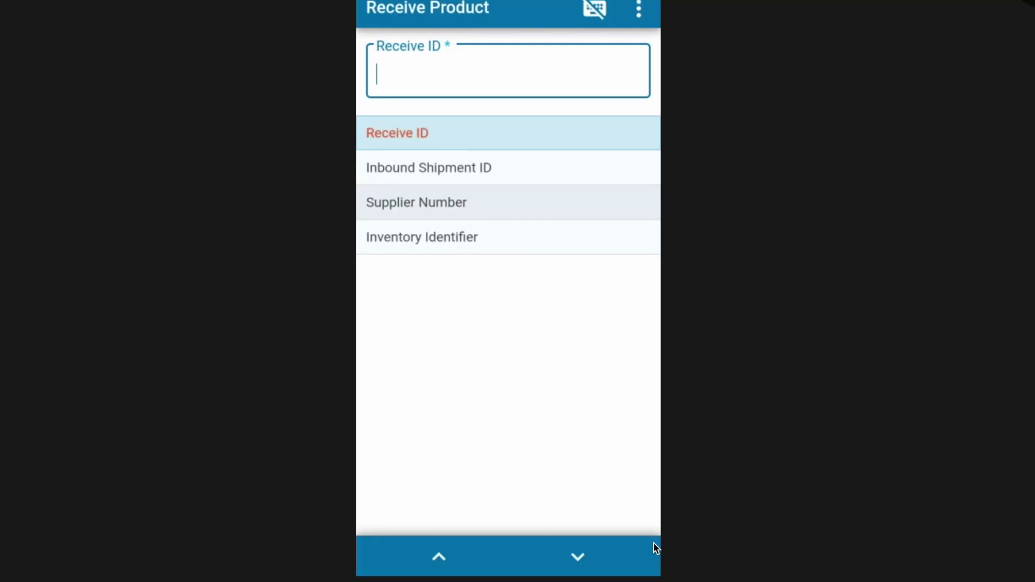
{"action": "type", "text": "SHLCIB230804-1"}
{"action": "key", "text": "Return"}
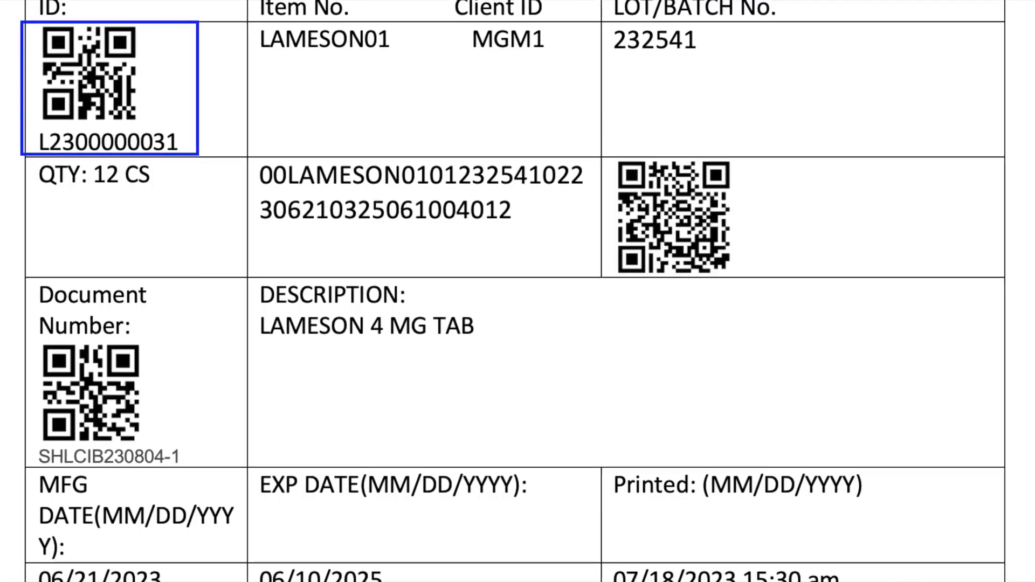
{"action": "type", "text": "L2300000031"}
{"action": "key", "text": "Return"}
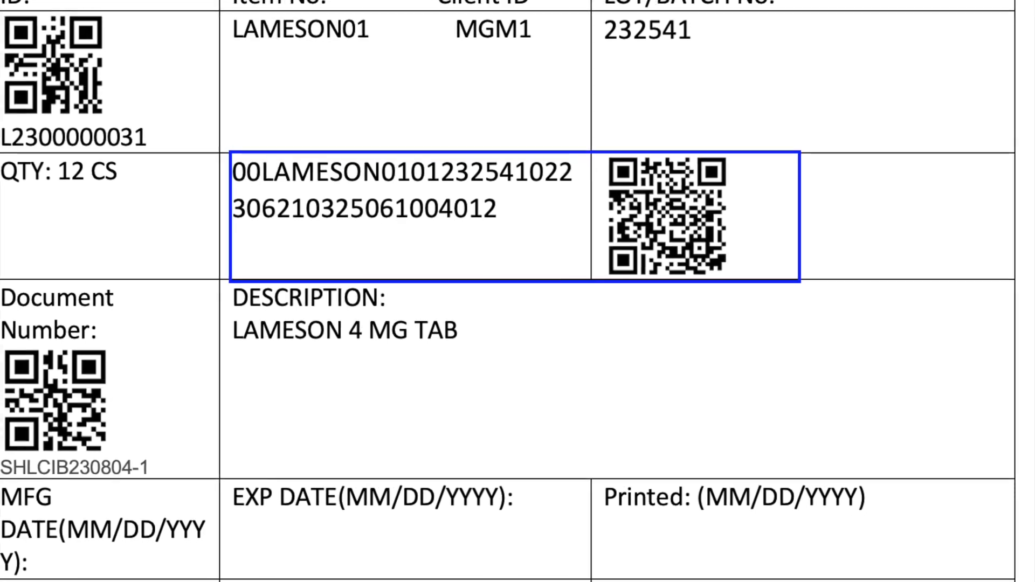
{"action": "type", "text": "00LAMESON0101232541022306210325061004012"}
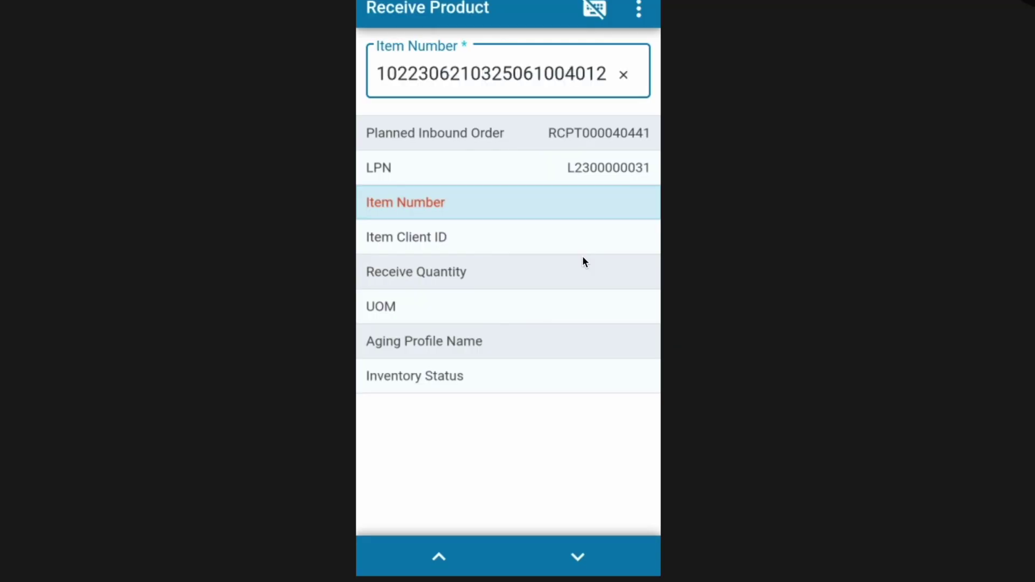
{"action": "key", "text": "Return"}
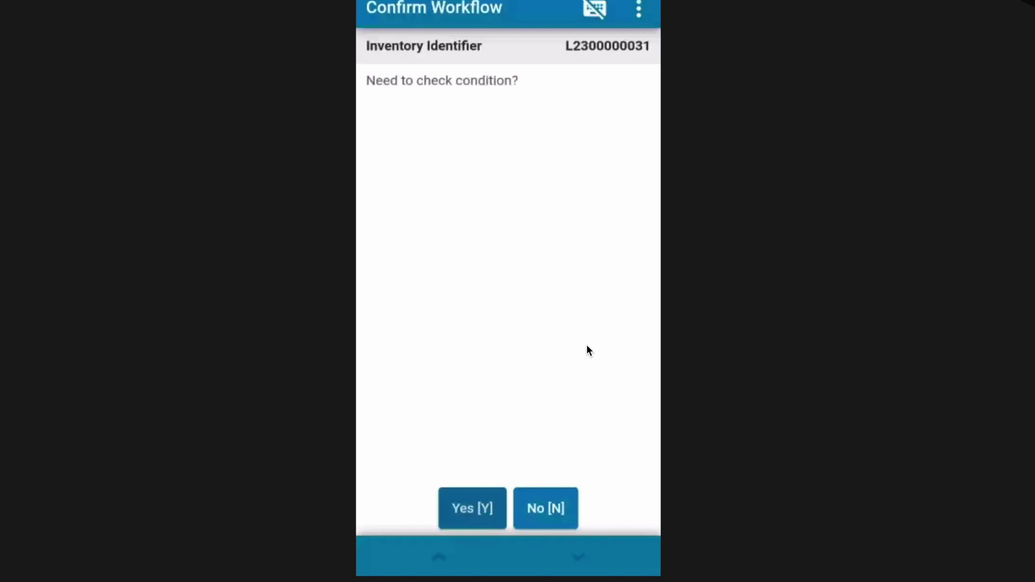
Step: Skip the condition check, keeping blank aging profile, status A and default expiration, and submit
{"action": "key", "text": "n"}
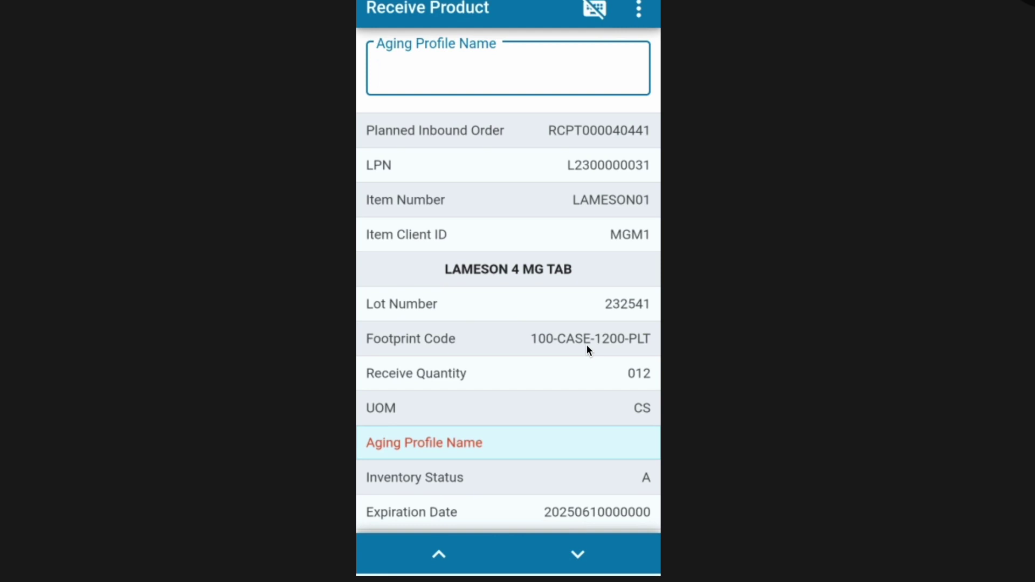
{"action": "key", "text": "Return"}
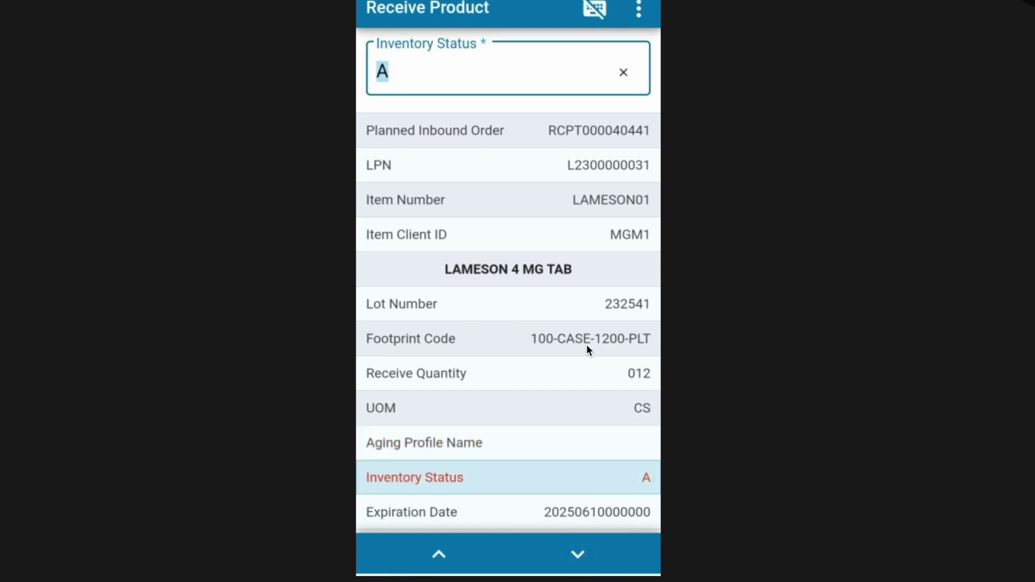
{"action": "key", "text": "Return"}
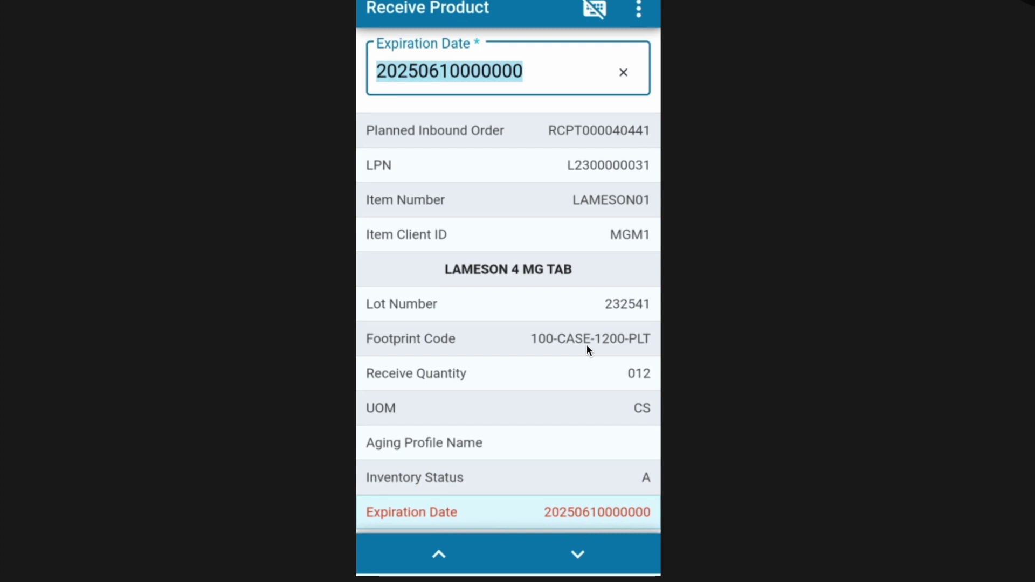
{"action": "key", "text": "Return"}
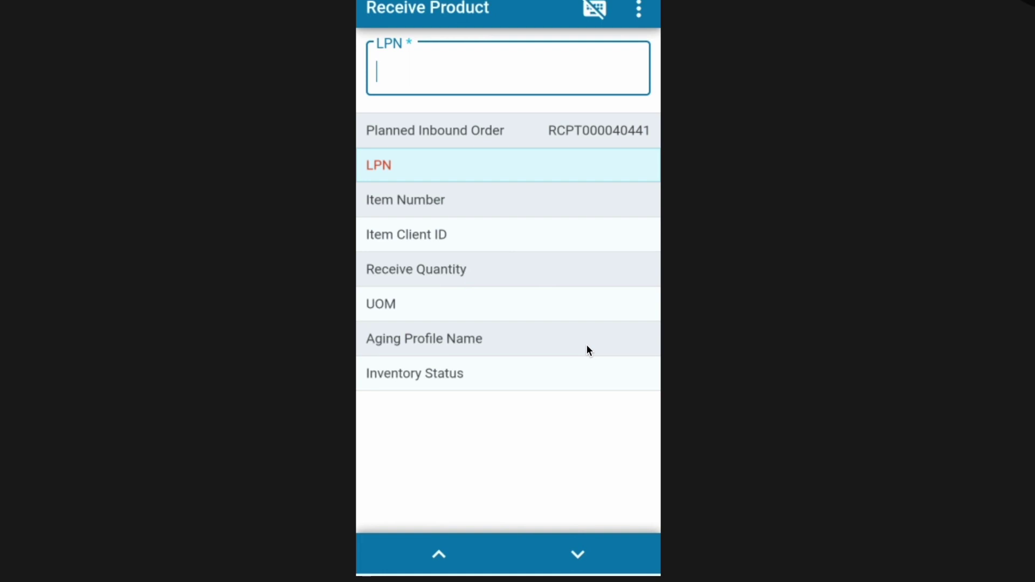
{"action": "type", "text": "L2300000032"}
{"action": "key", "text": "Return"}
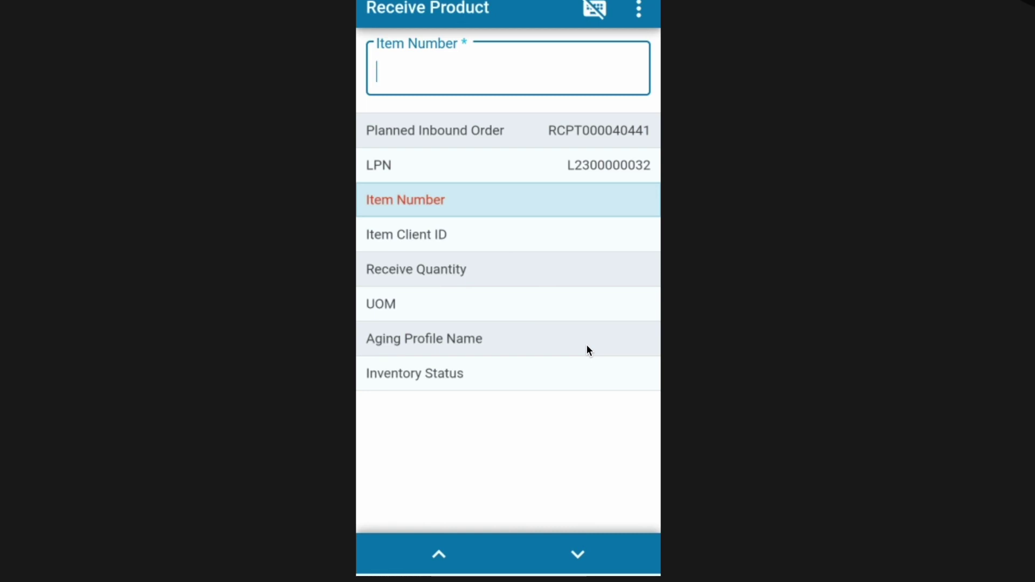
{"action": "type", "text": "0022306210325061004006"}
{"action": "key", "text": "Return"}
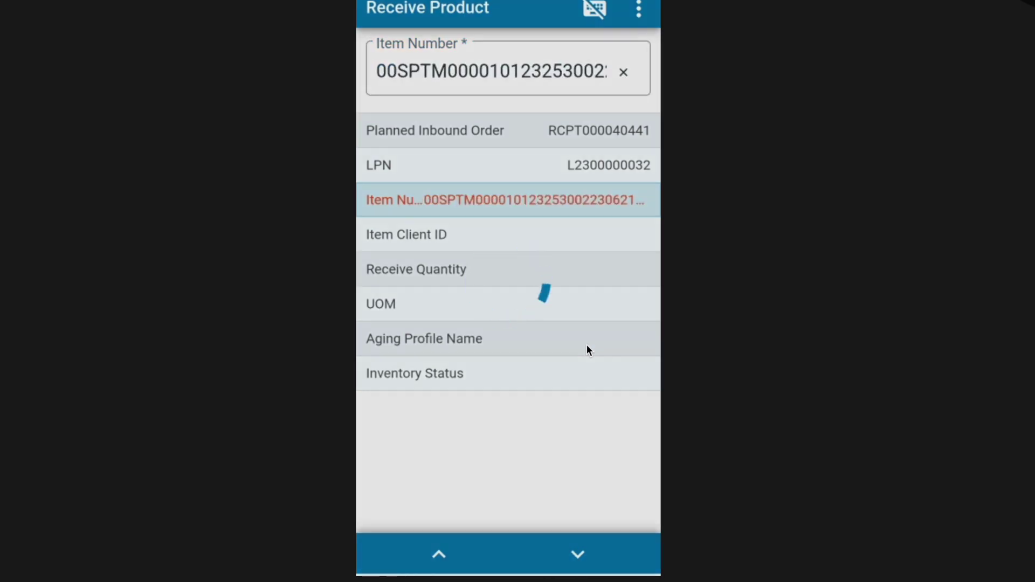
Step: Skip the condition check, keeping blank aging profile, status A and default expiration, and submit
{"action": "key", "text": "n"}
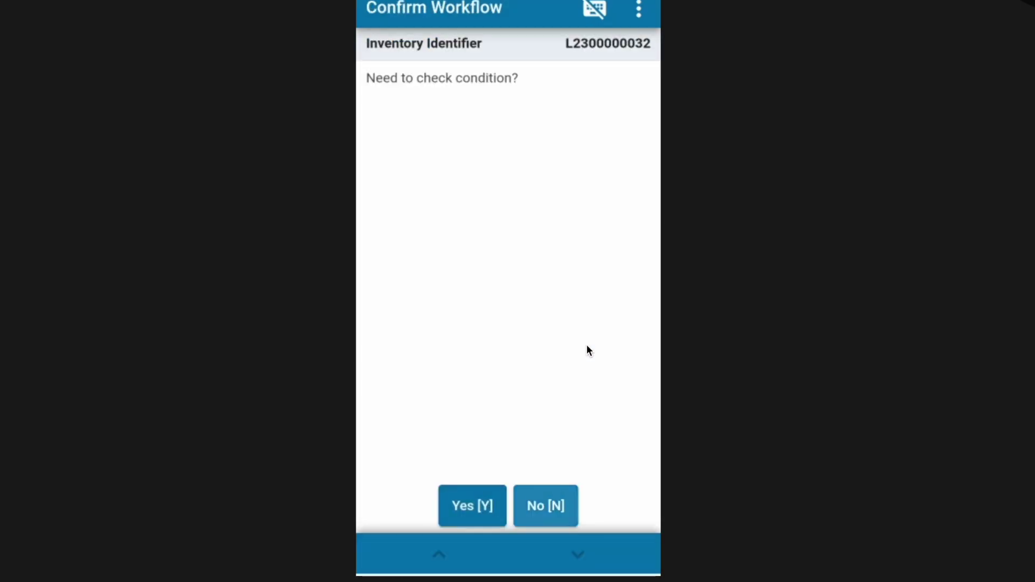
{"action": "key", "text": "Return"}
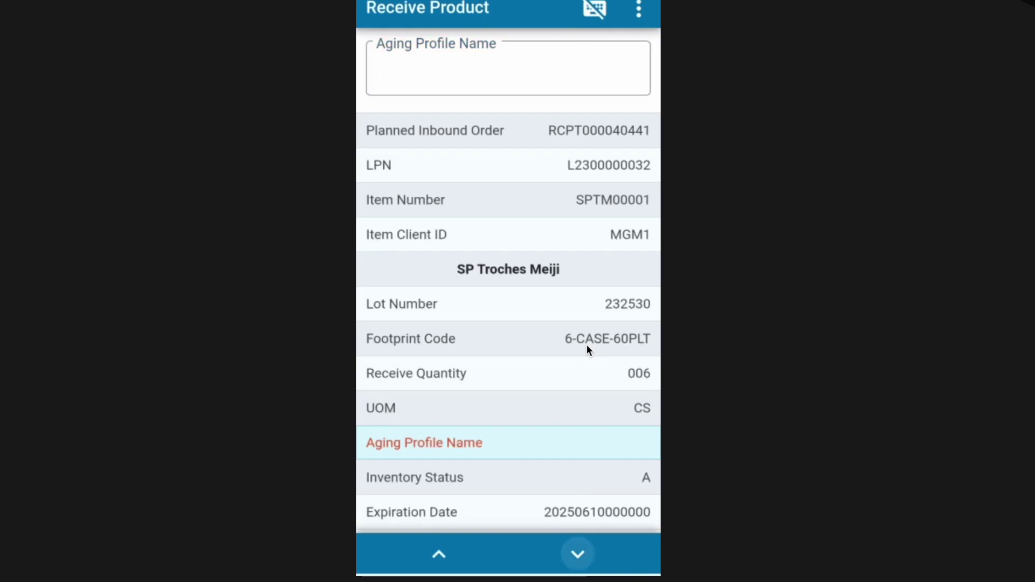
{"action": "key", "text": "Return"}
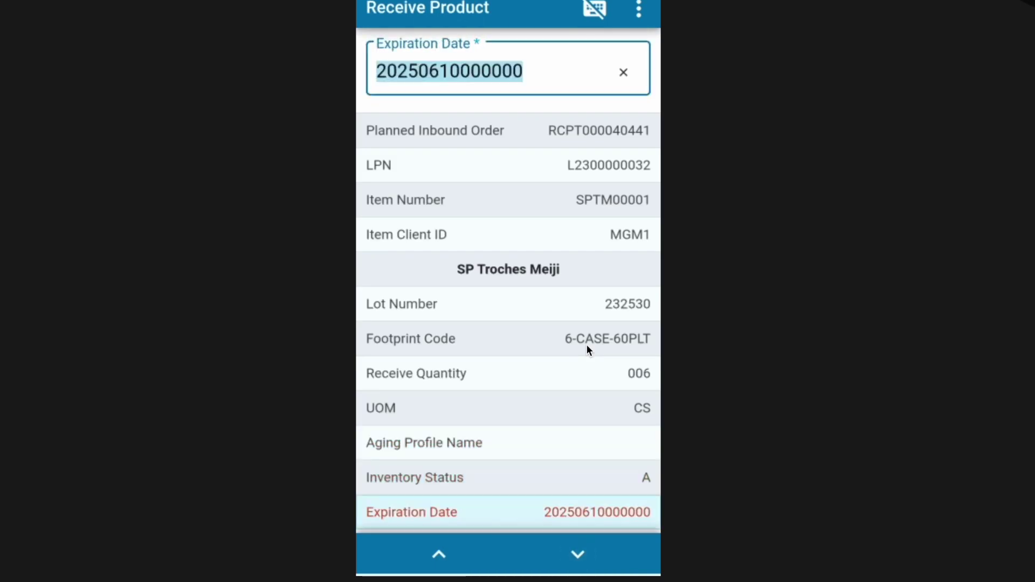
{"action": "key", "text": "Return"}
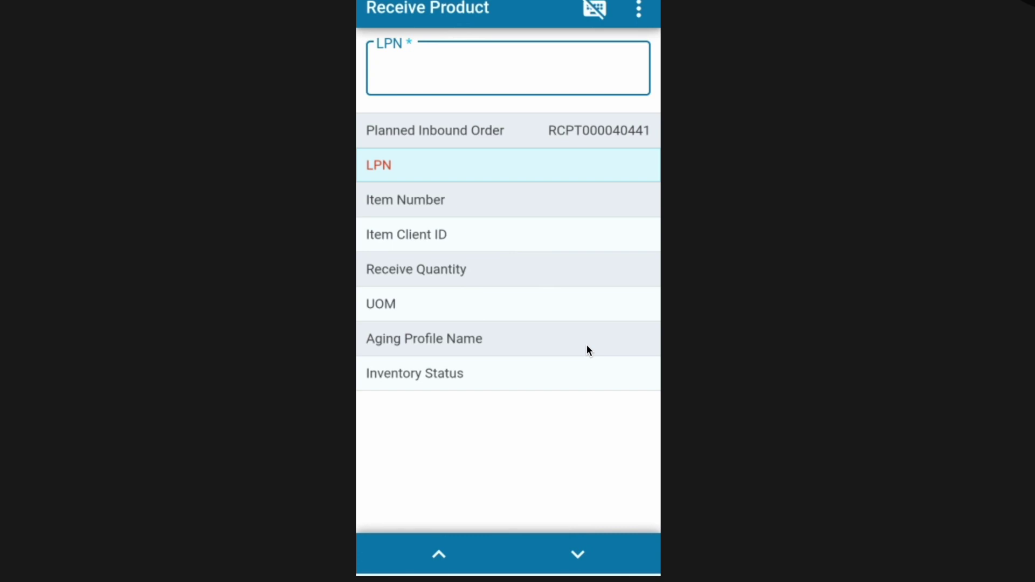
{"action": "key", "text": "Menu"}
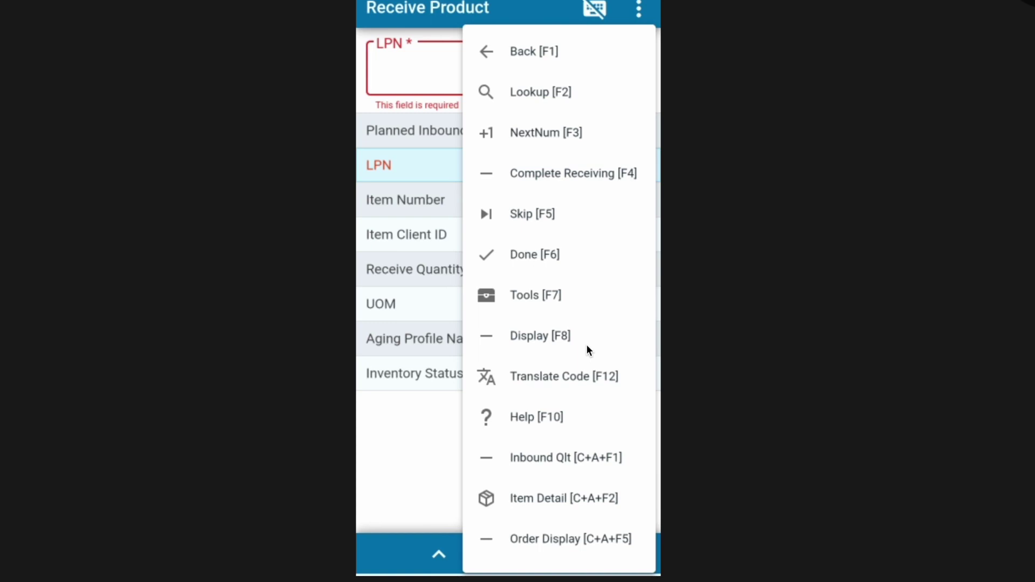
{"action": "key", "text": "F6"}
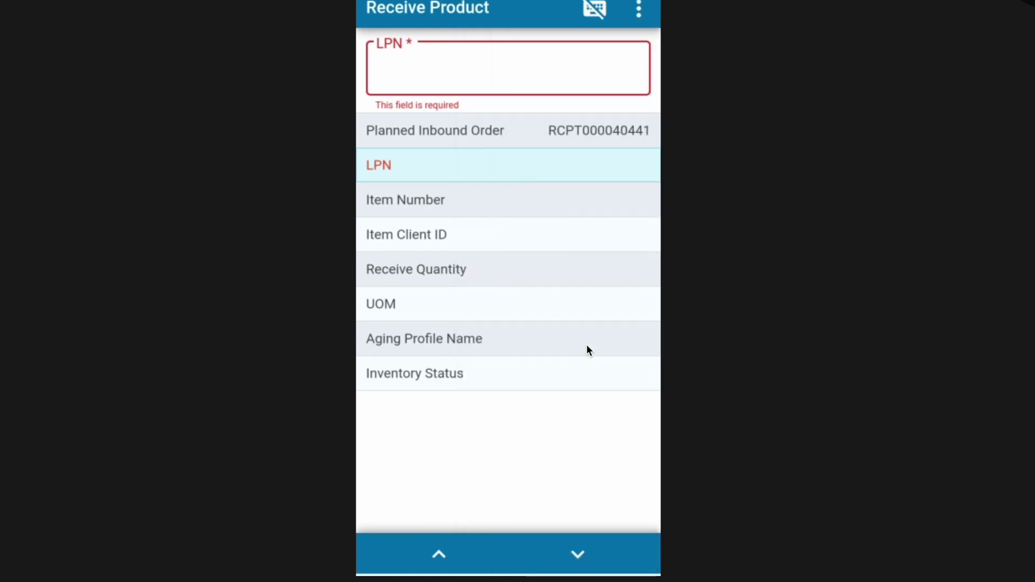
{"action": "key", "text": "Return"}
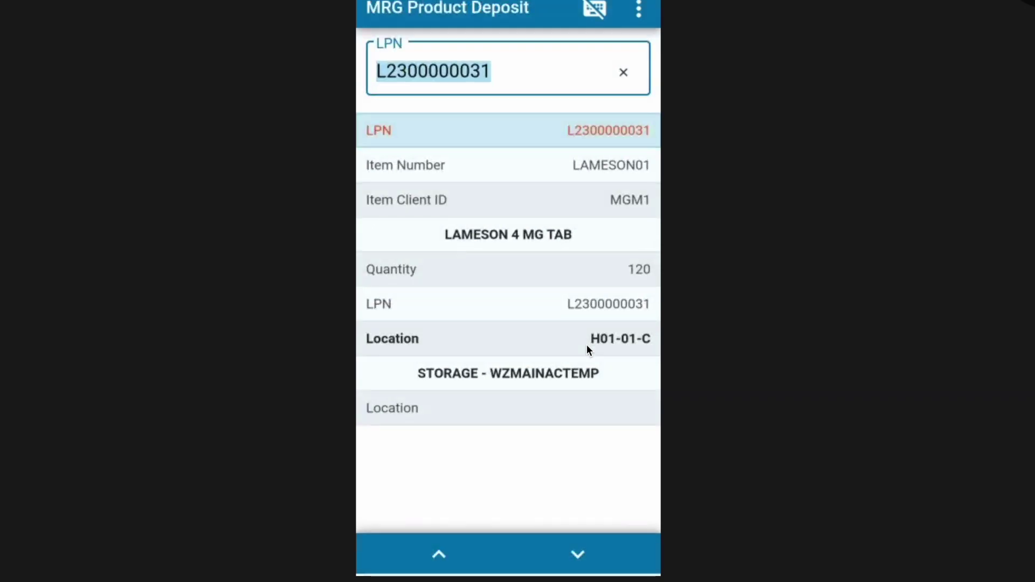
{"action": "left_click", "coordinate": [587, 346]}
{"action": "left_click", "coordinate": [422, 304]}
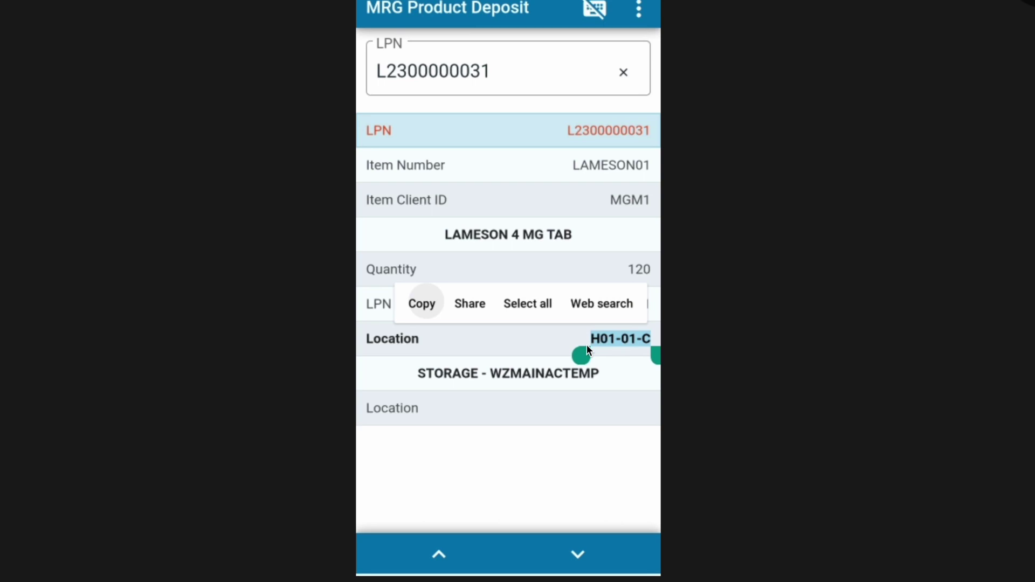
{"action": "left_click", "coordinate": [577, 554]}
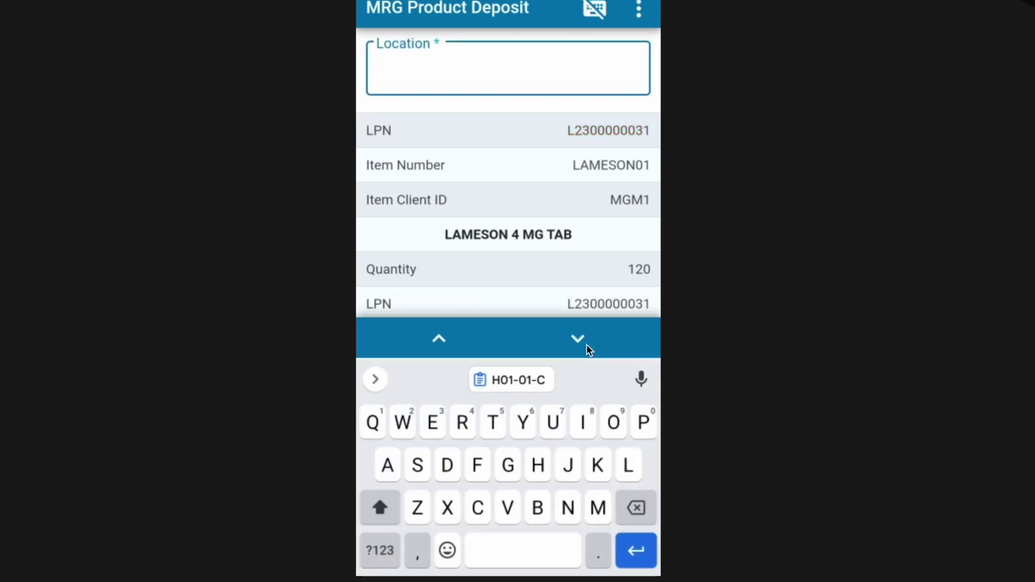
{"action": "type", "text": "H01-01-C"}
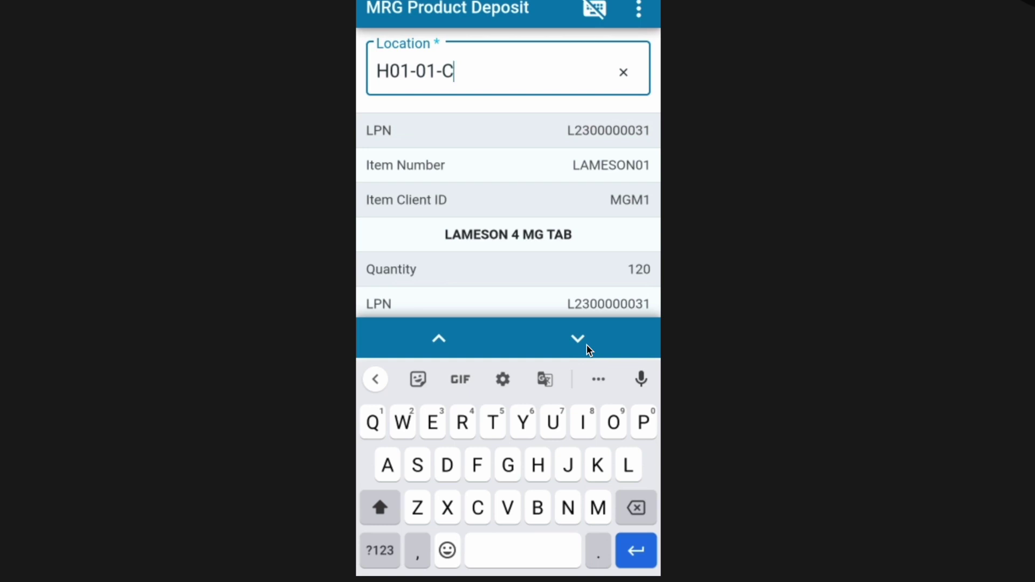
{"action": "left_click", "coordinate": [587, 349]}
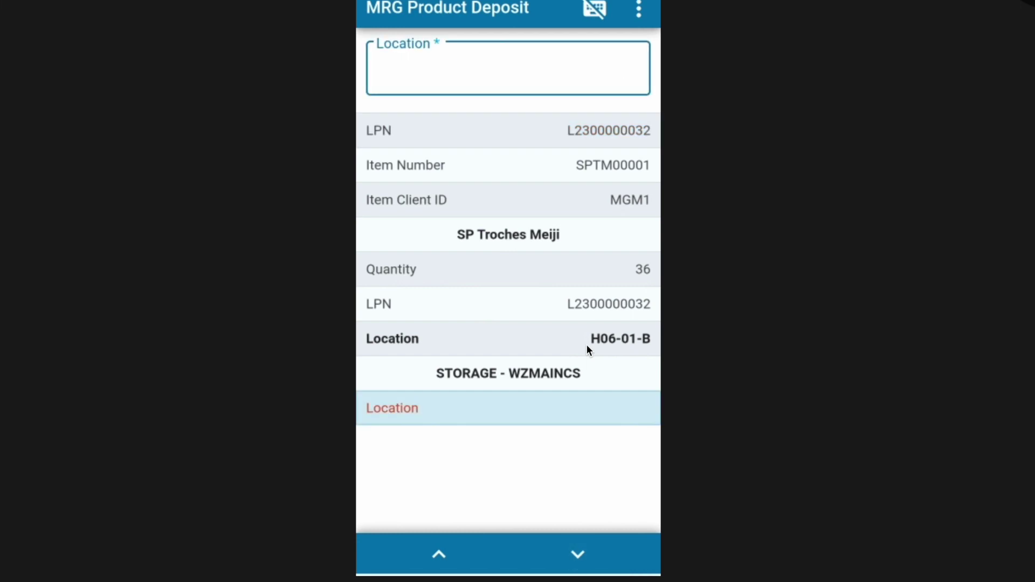
{"action": "double_click", "coordinate": [587, 348]}
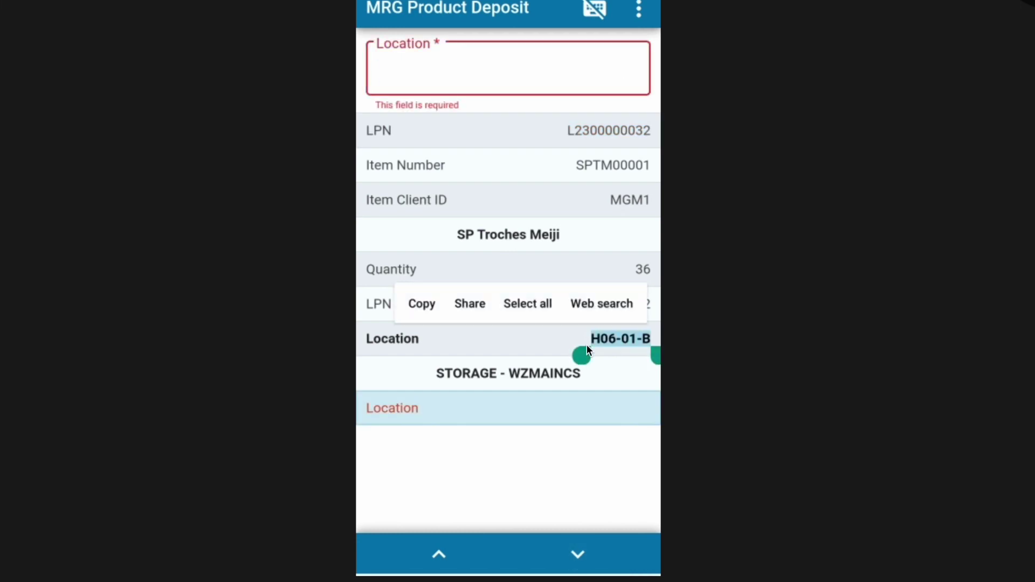
{"action": "left_click", "coordinate": [587, 345]}
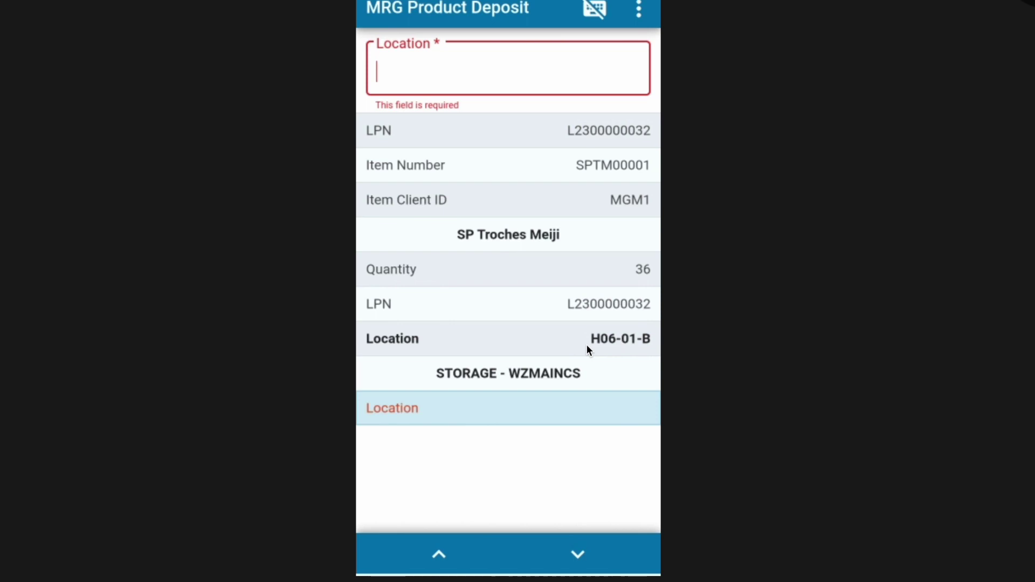
{"action": "type", "text": "H06-01-B"}
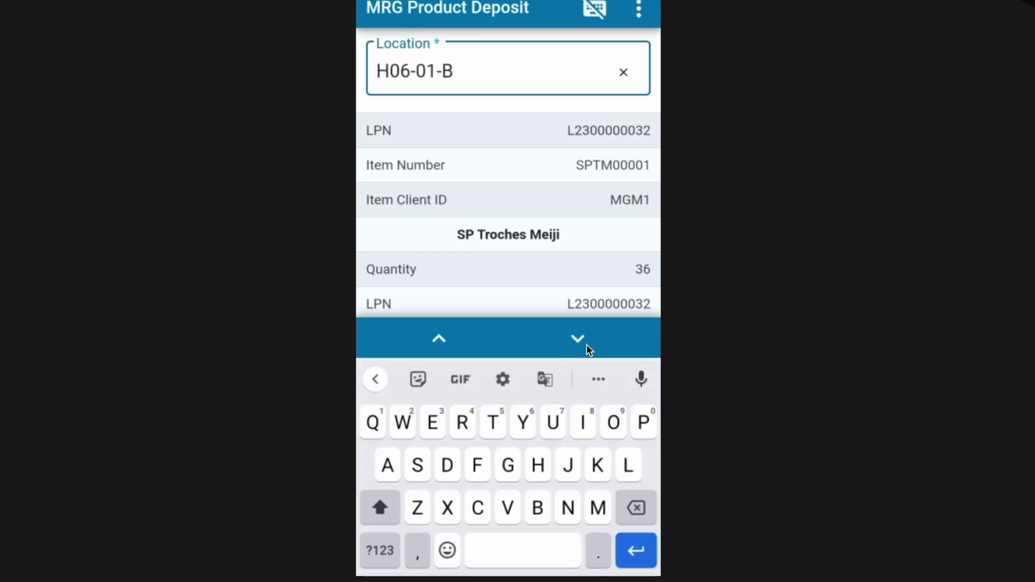
{"action": "key", "text": "Return"}
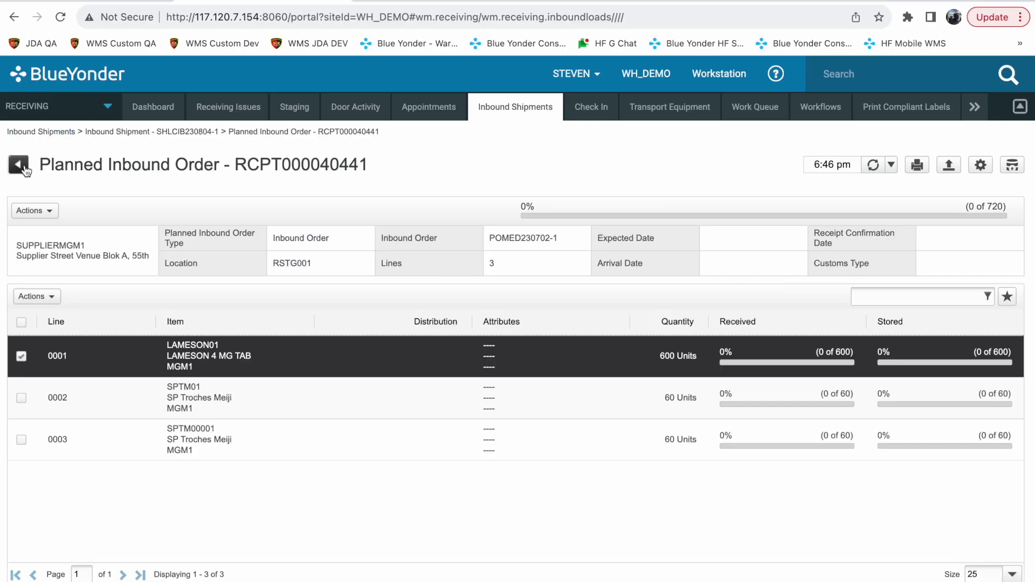
Step: Check RCPT000040441 on shipment SHLCIB230804-1, then show both LPNs' dates
{"action": "left_click", "coordinate": [19, 165]}
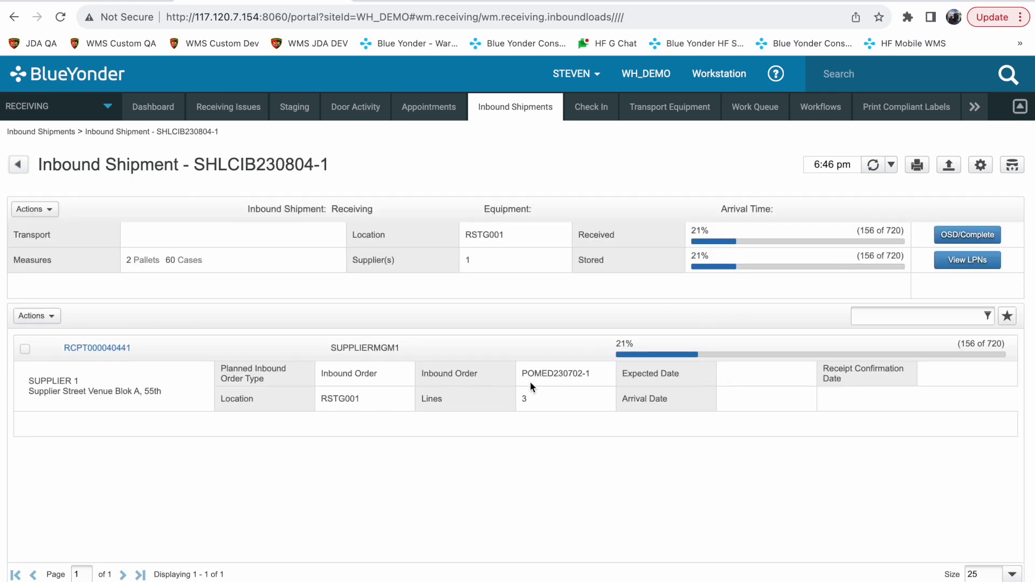
{"action": "left_click", "coordinate": [112, 348]}
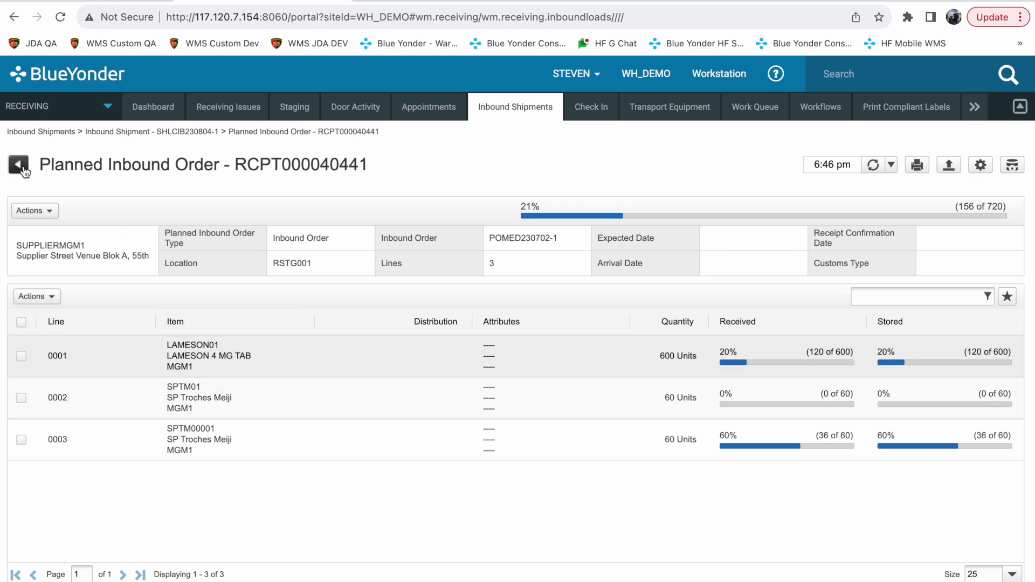
{"action": "left_click", "coordinate": [19, 164]}
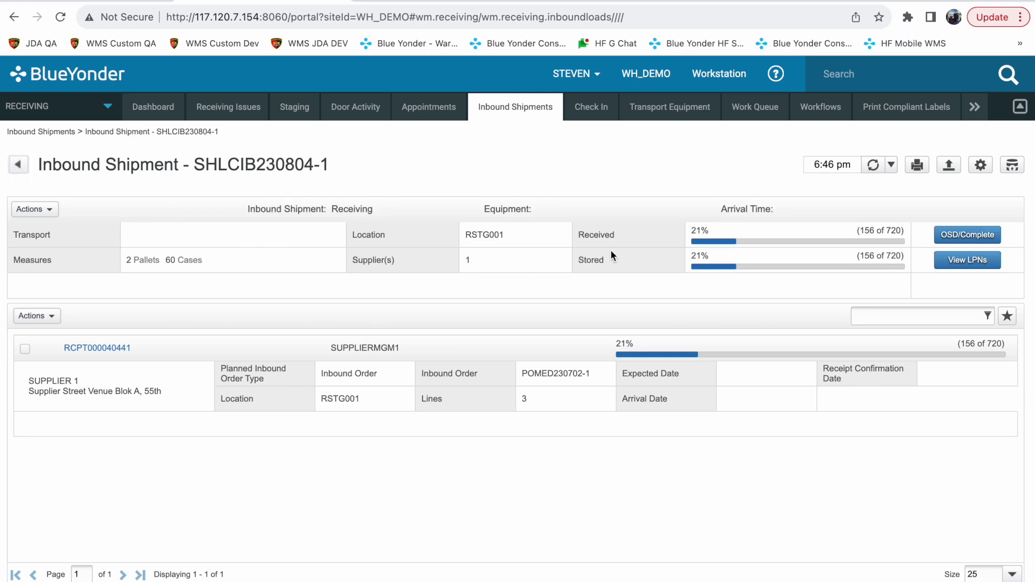
{"action": "left_click", "coordinate": [965, 261]}
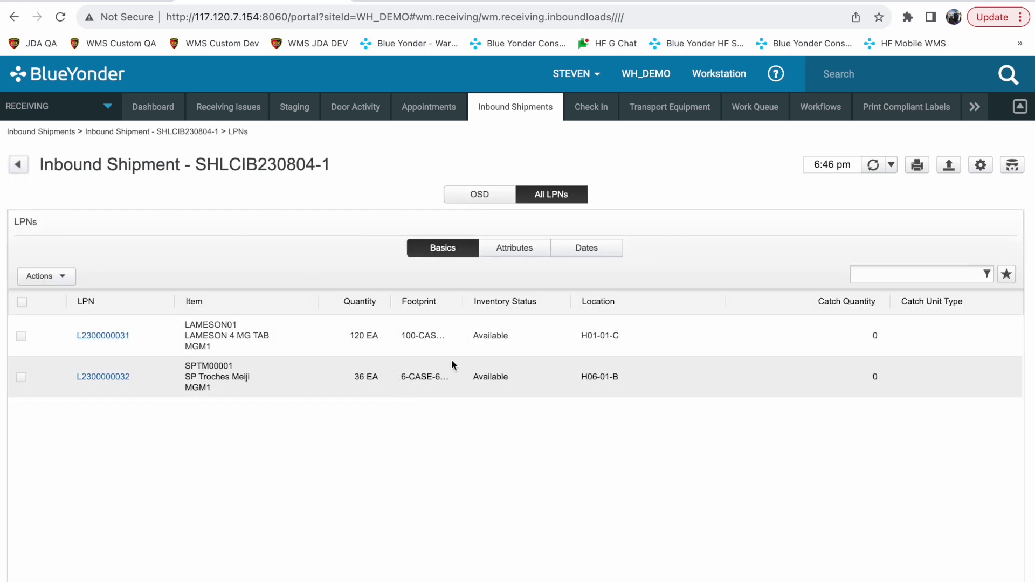
{"action": "left_click", "coordinate": [582, 252]}
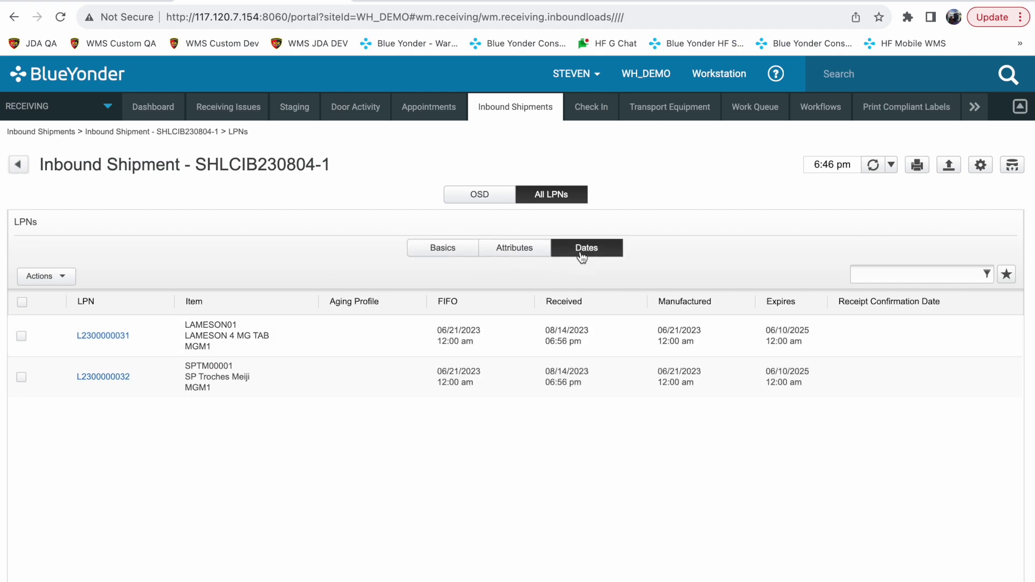